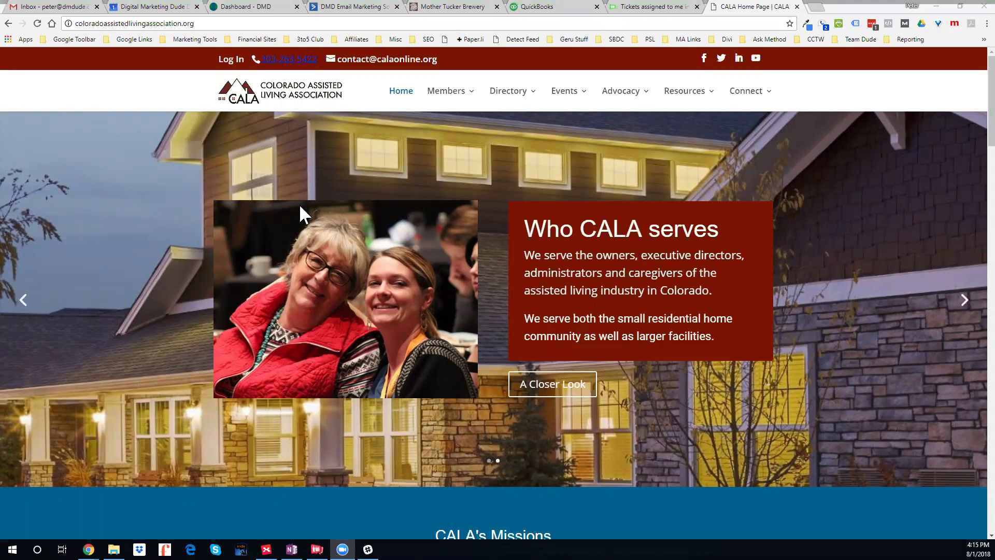
Open the Member Profile login page and dismiss the saved-login popup.
scroll(707, 381, down, 5)
scroll(704, 378, up, 5)
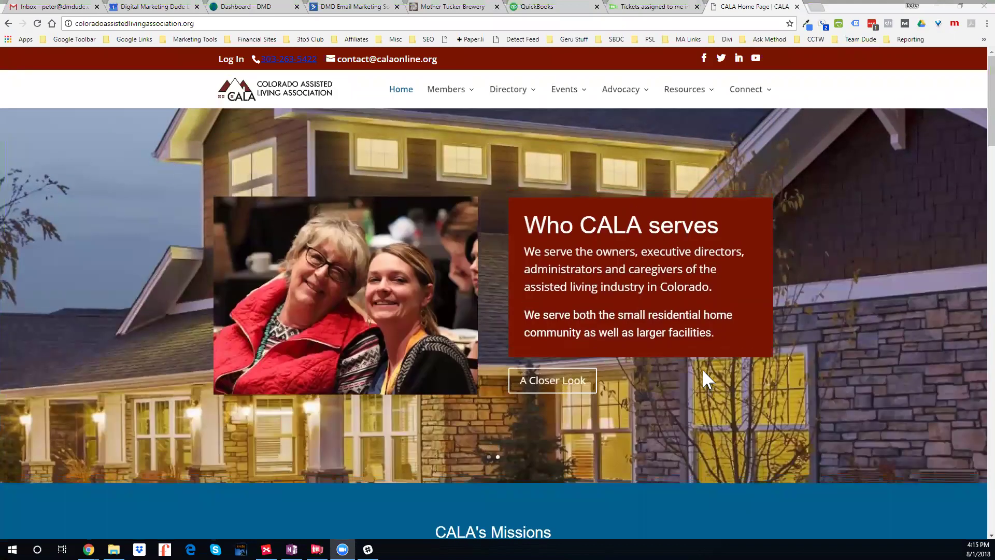
scroll(702, 373, down, 4)
scroll(701, 369, down, 20)
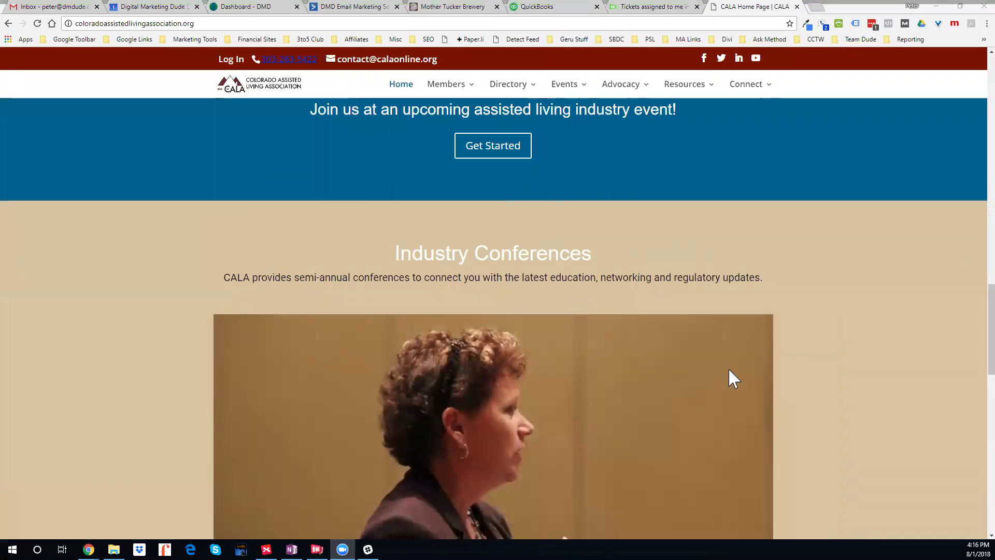
scroll(723, 363, up, 20)
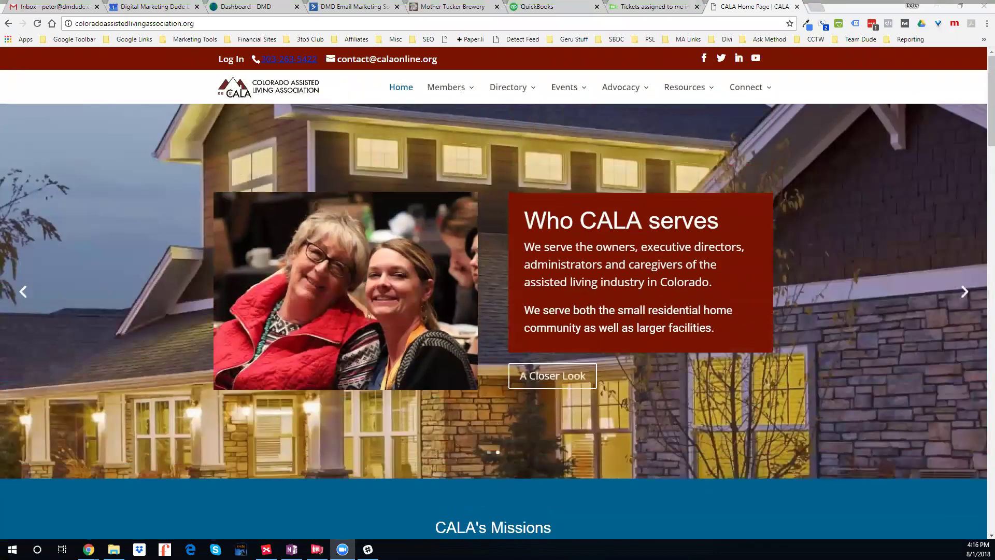
click(235, 60)
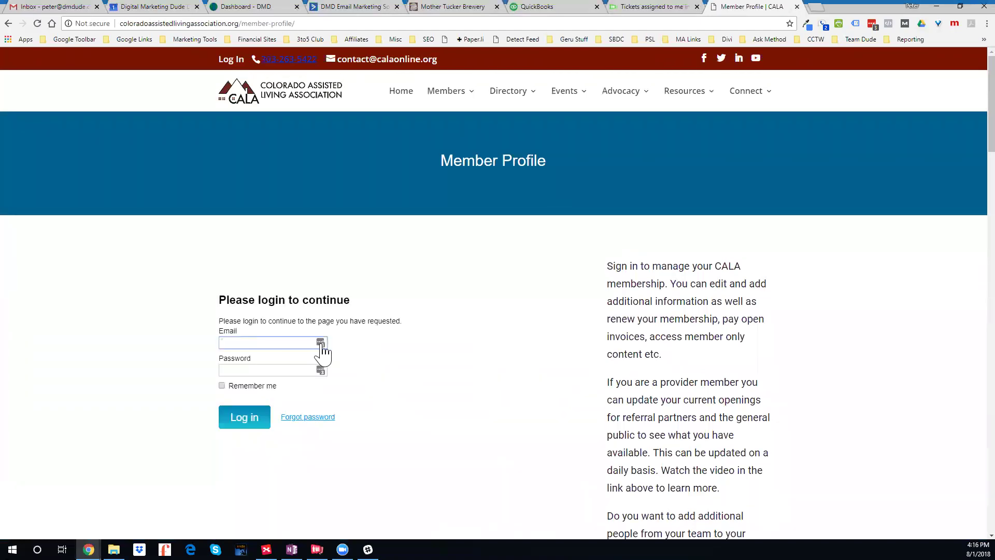
click(320, 343)
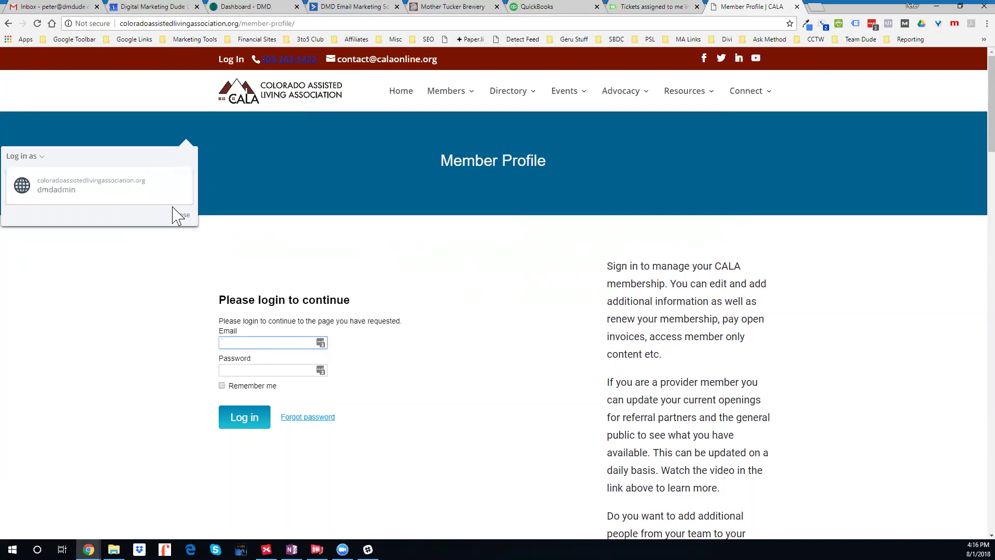
click(178, 189)
click(143, 334)
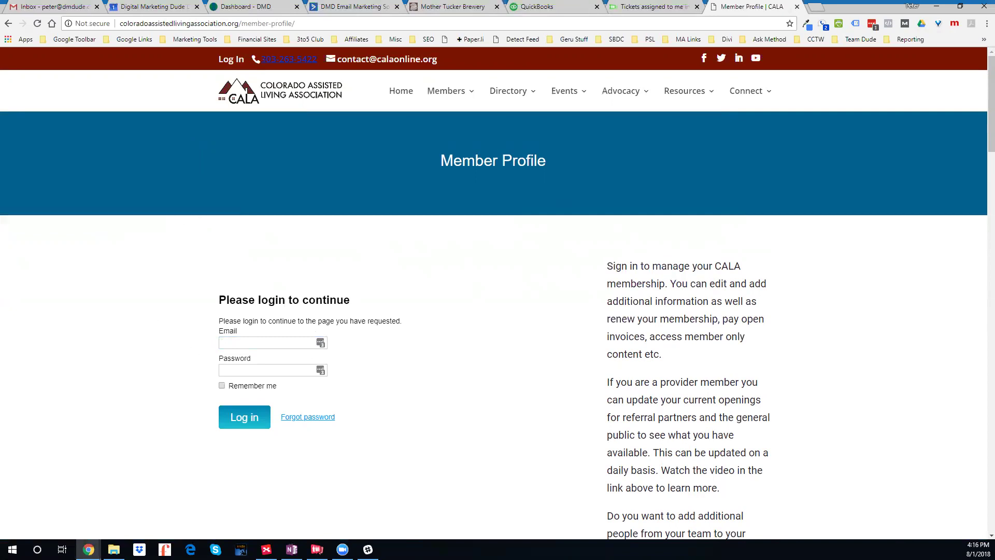
Fill in the saved member email and password with LastPass AutoFill and log in.
click(321, 344)
click(321, 343)
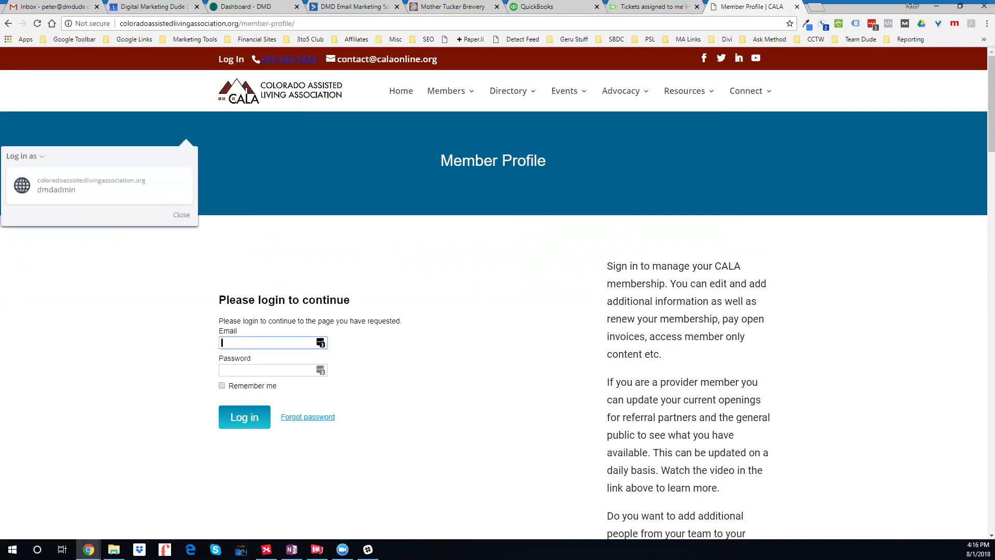
right_click(294, 343)
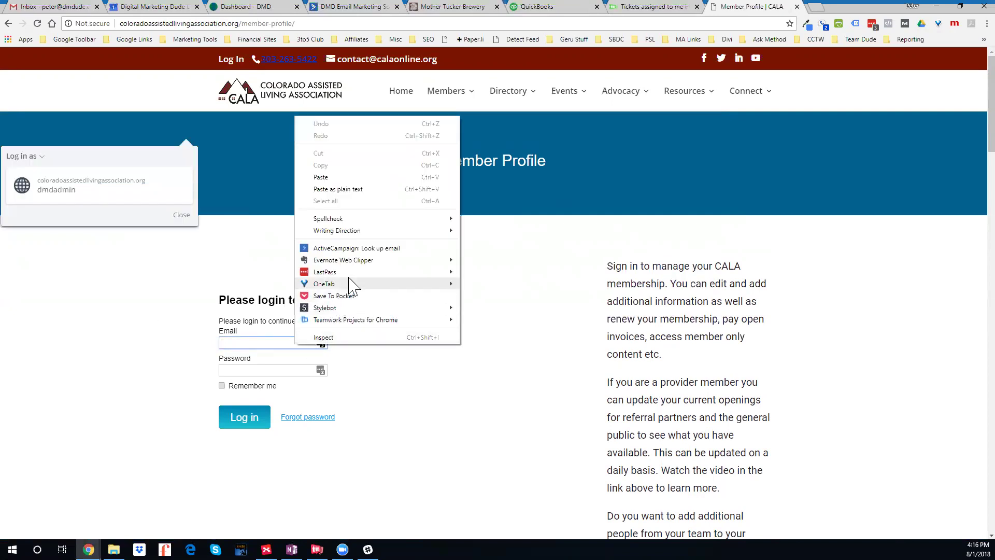
mouse_move(351, 273)
mouse_move(479, 273)
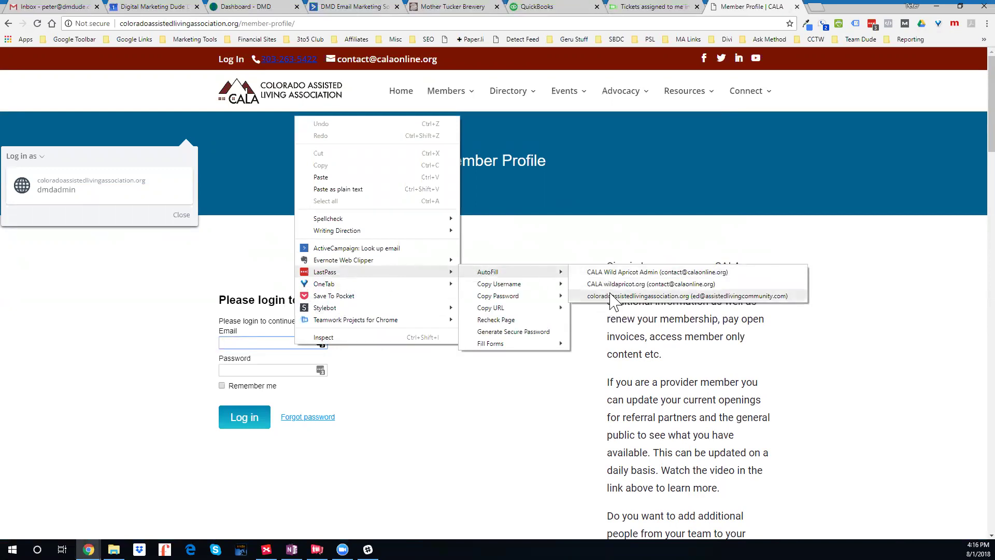
click(609, 296)
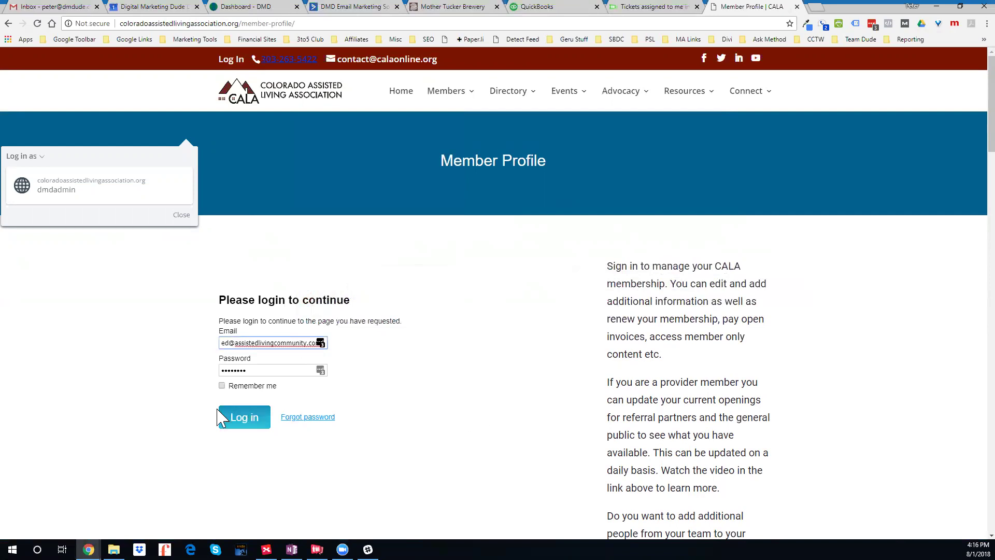
click(245, 424)
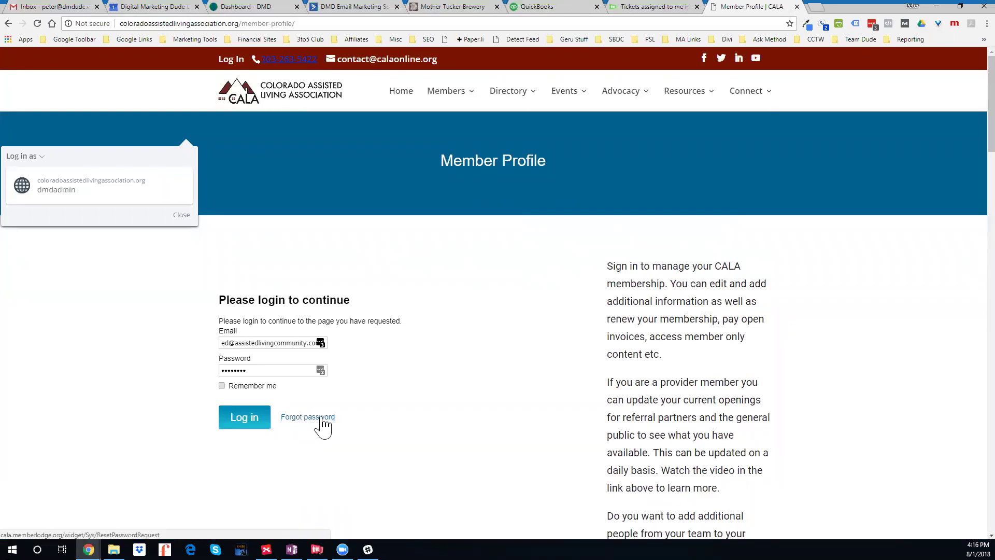
click(181, 214)
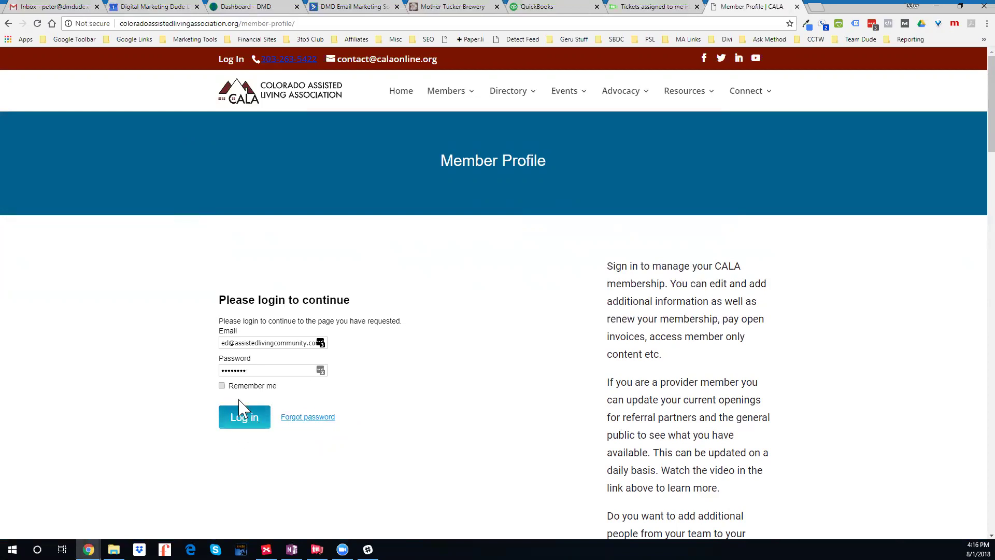
click(239, 415)
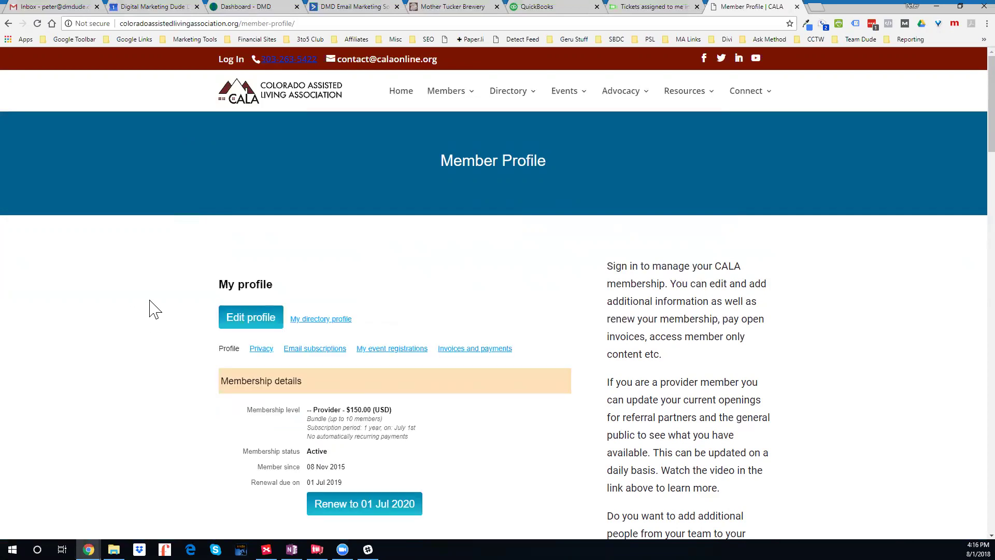
scroll(155, 309, down, 2)
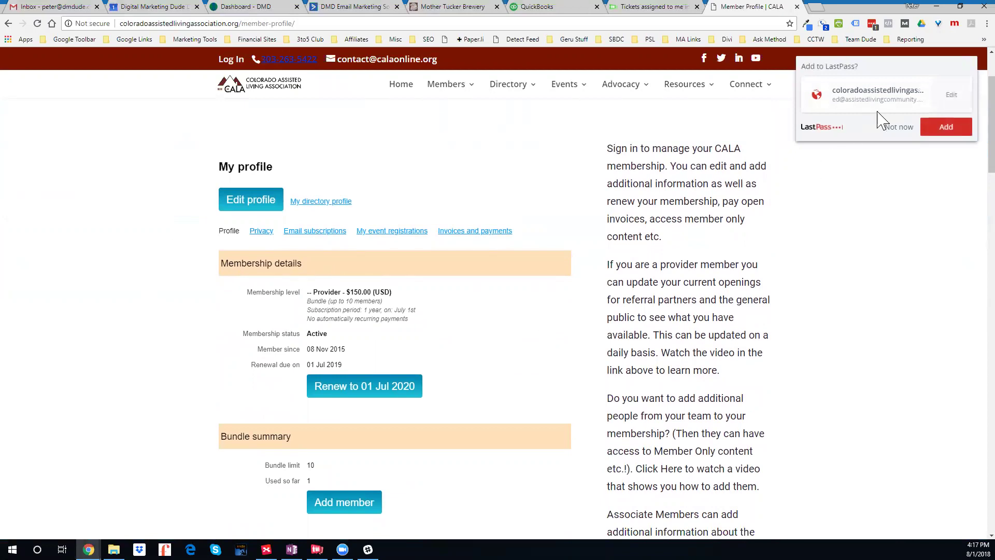
click(887, 129)
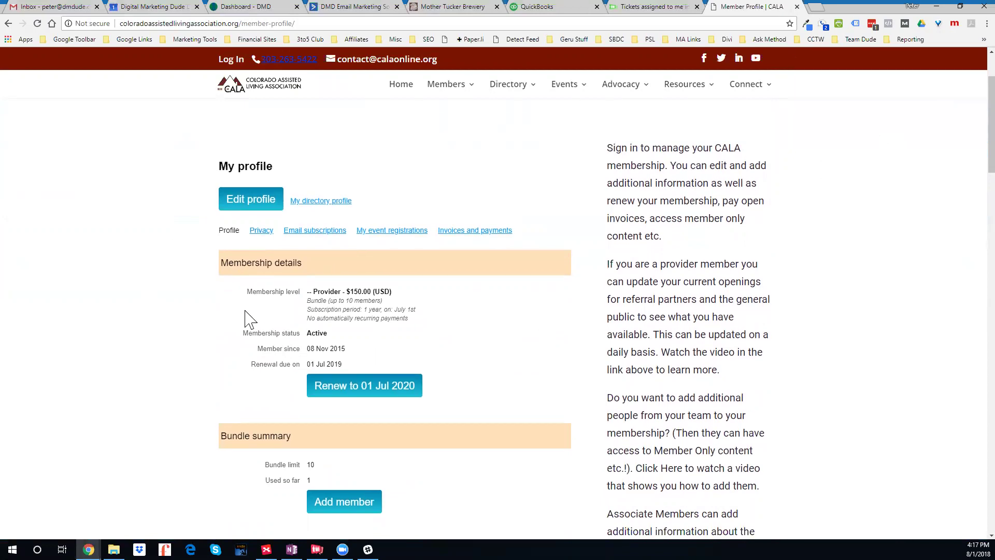
scroll(244, 317, down, 1)
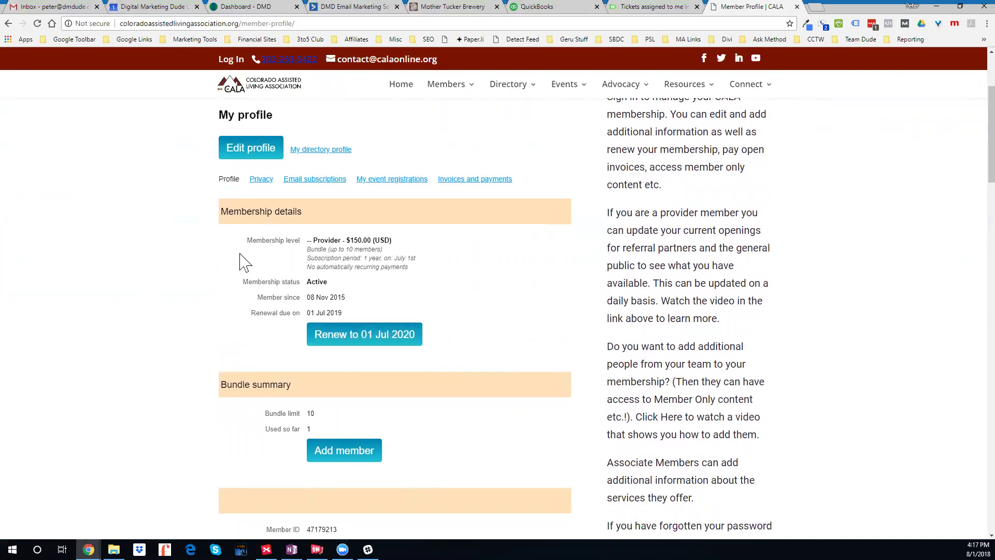
scroll(419, 275, up, 2)
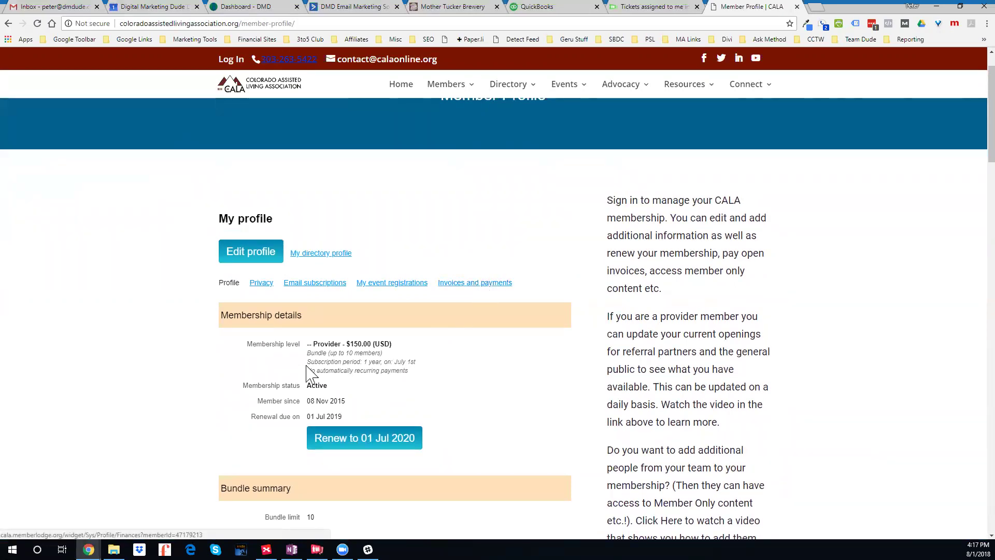
scroll(311, 378, down, 5)
scroll(234, 314, down, 3)
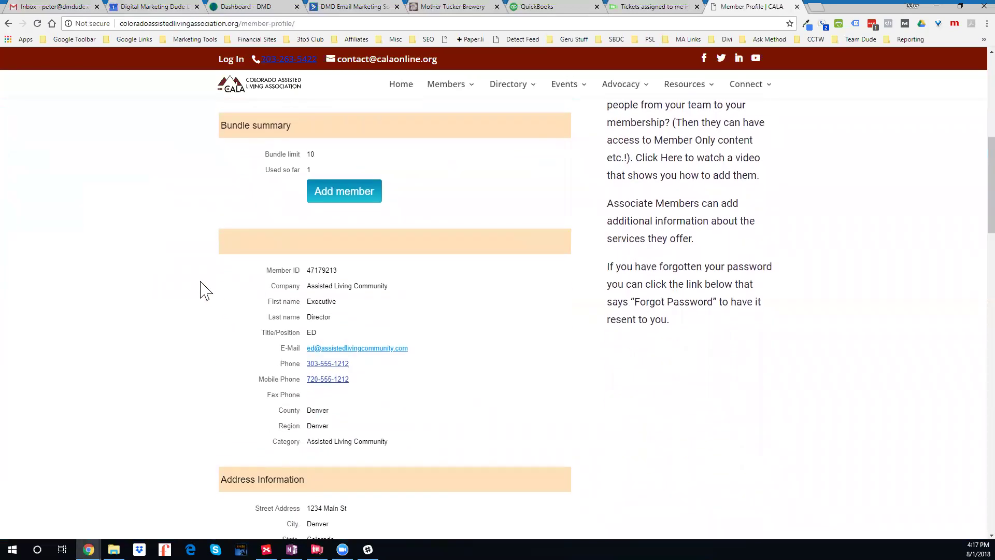
scroll(203, 287, up, 7)
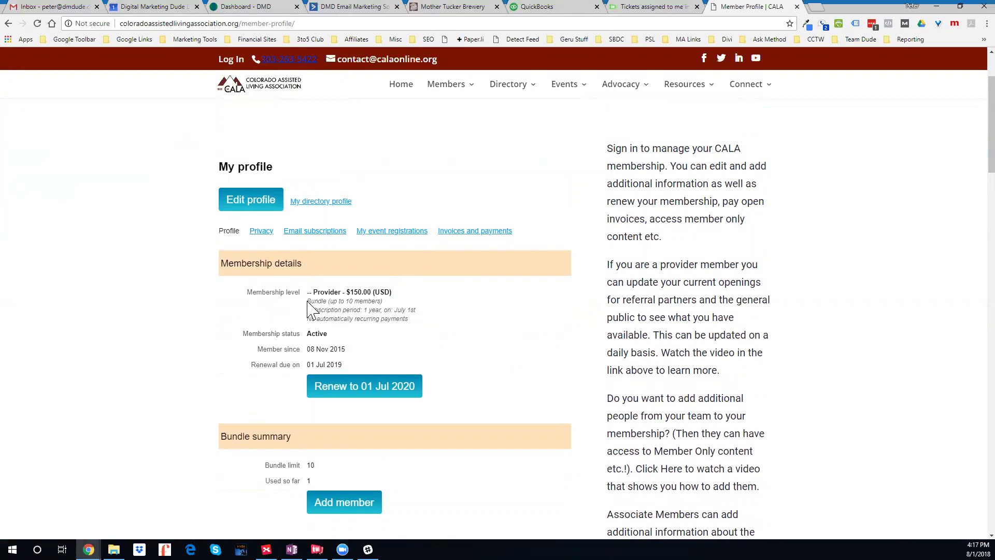
drag(314, 301, 367, 310)
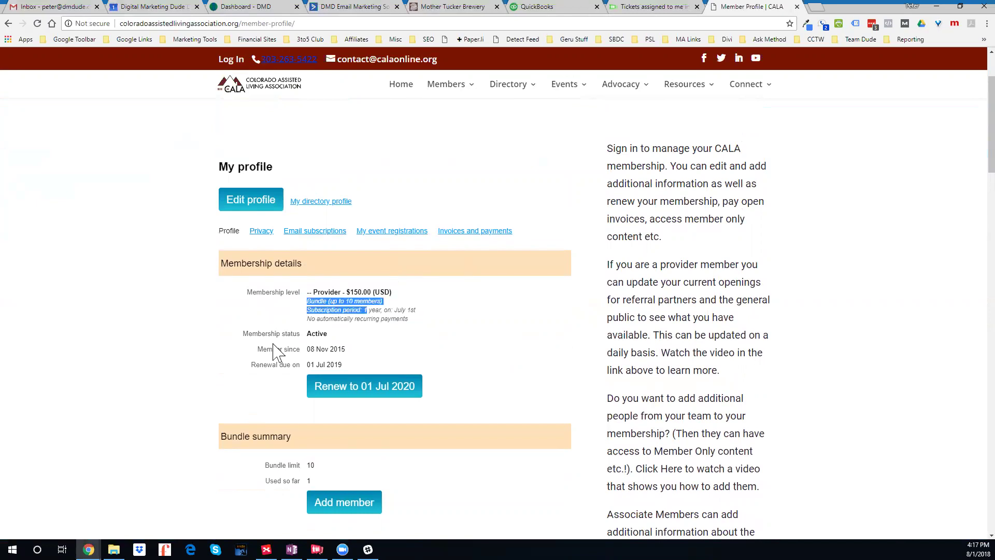
scroll(275, 353, down, 3)
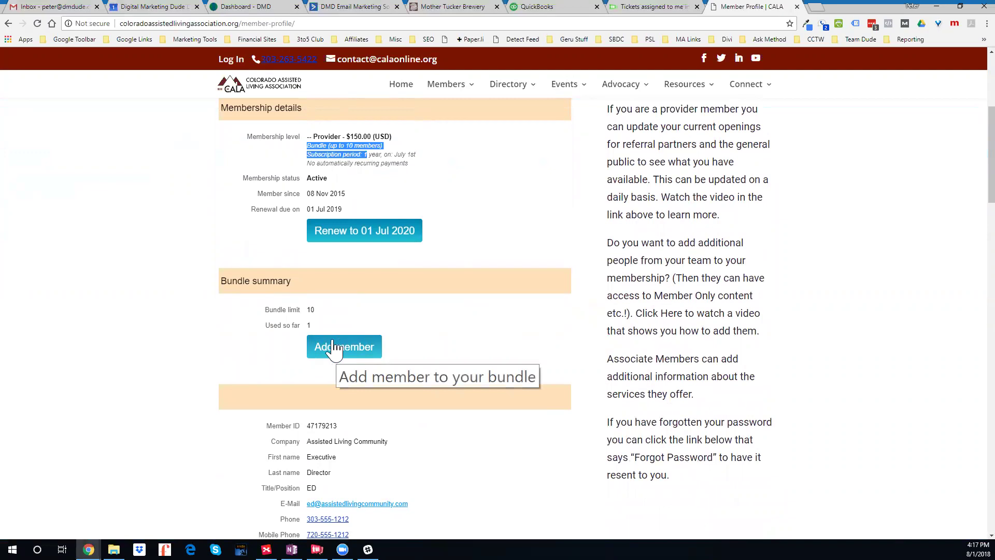
scroll(338, 347, up, 4)
scroll(254, 322, down, 9)
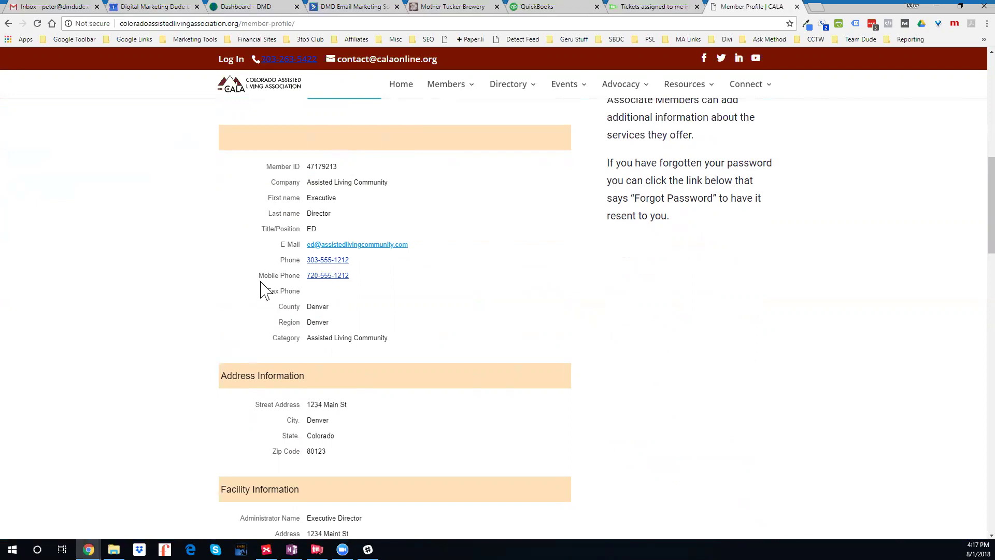
scroll(262, 290, down, 7)
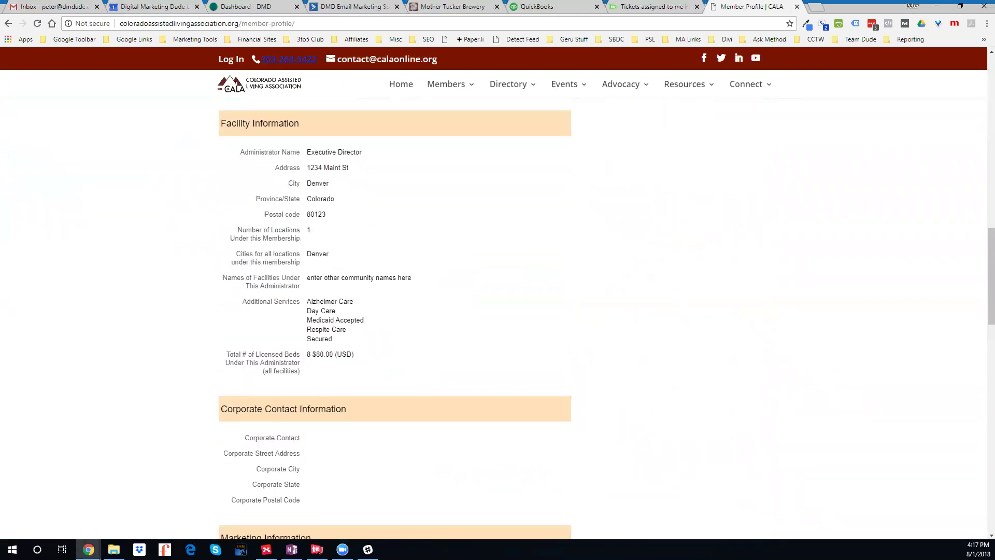
scroll(259, 280, down, 6)
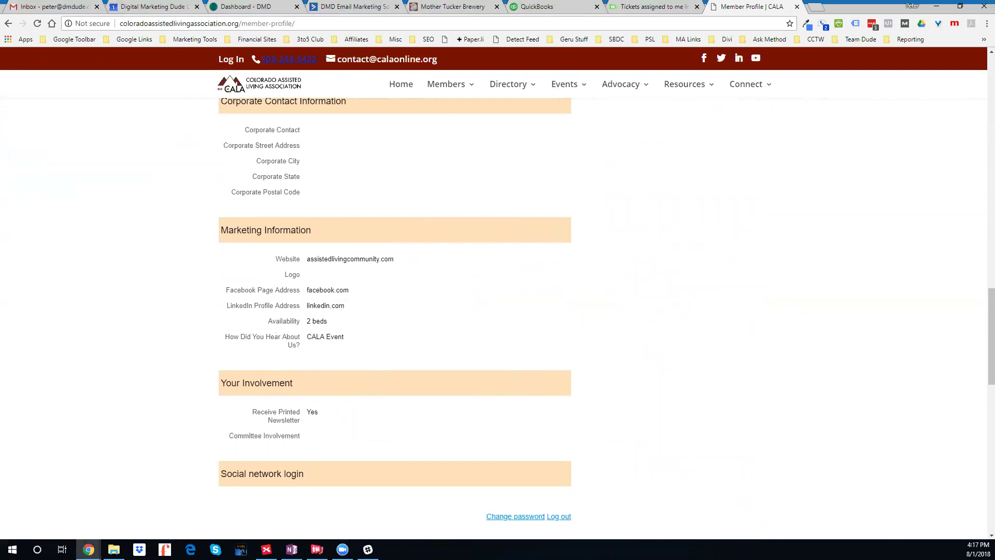
scroll(226, 335, down, 3)
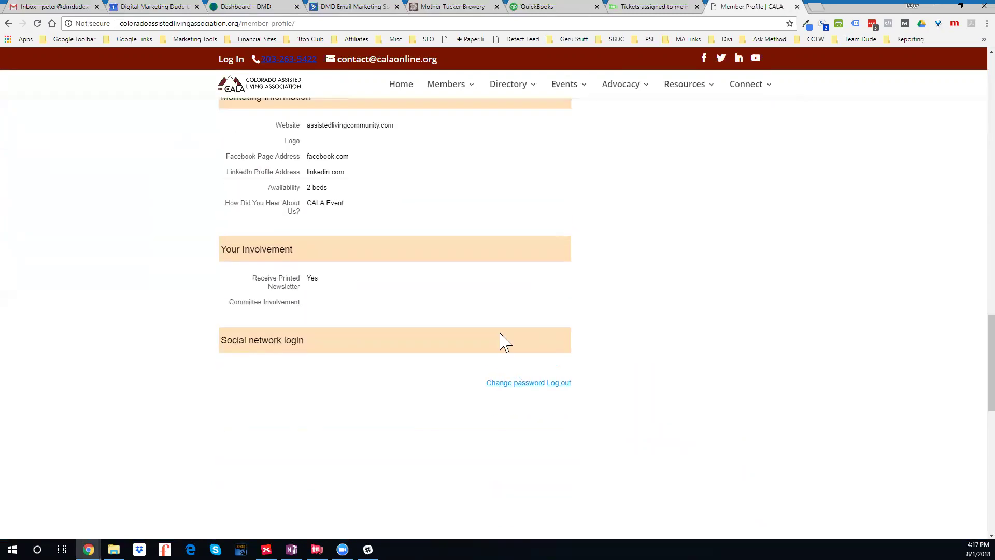
scroll(471, 295, up, 15)
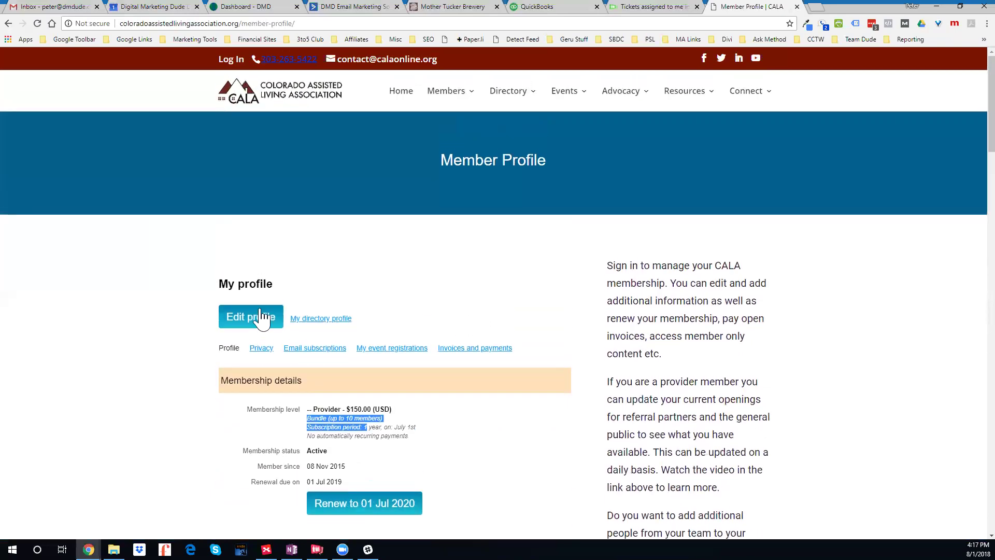
Open the member profile for editing and scroll down to Marketing Information.
click(262, 321)
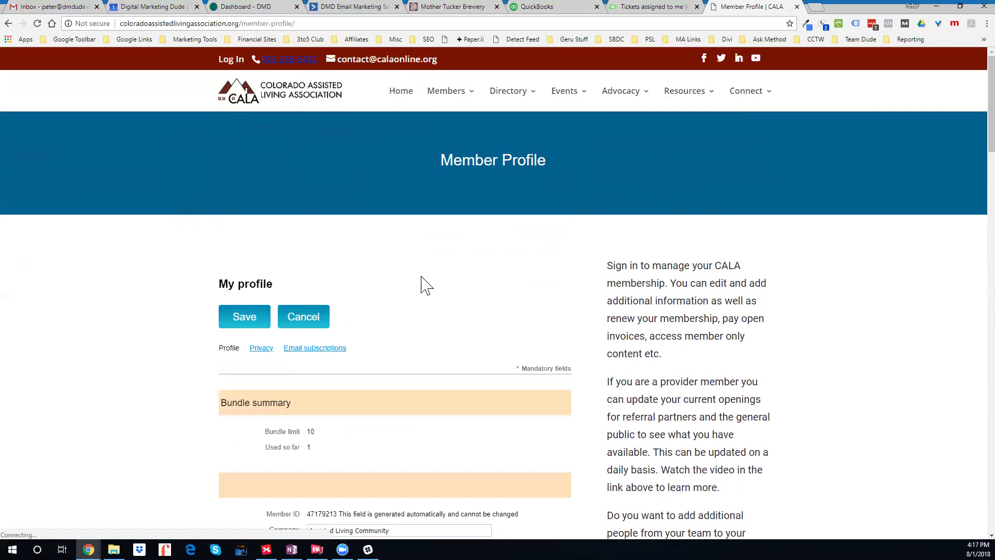
scroll(418, 283, down, 7)
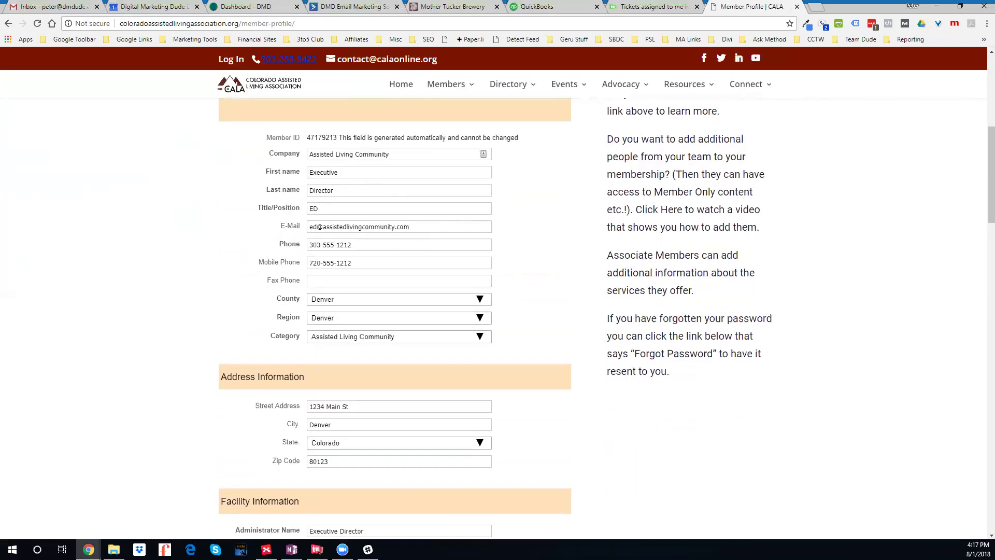
scroll(394, 310, down, 1)
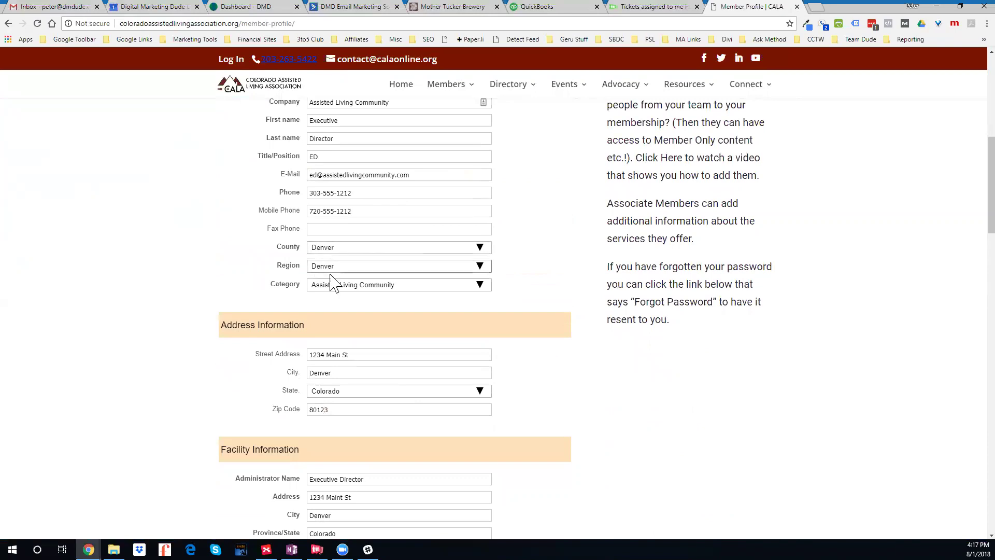
scroll(353, 285, down, 2)
scroll(371, 427, down, 6)
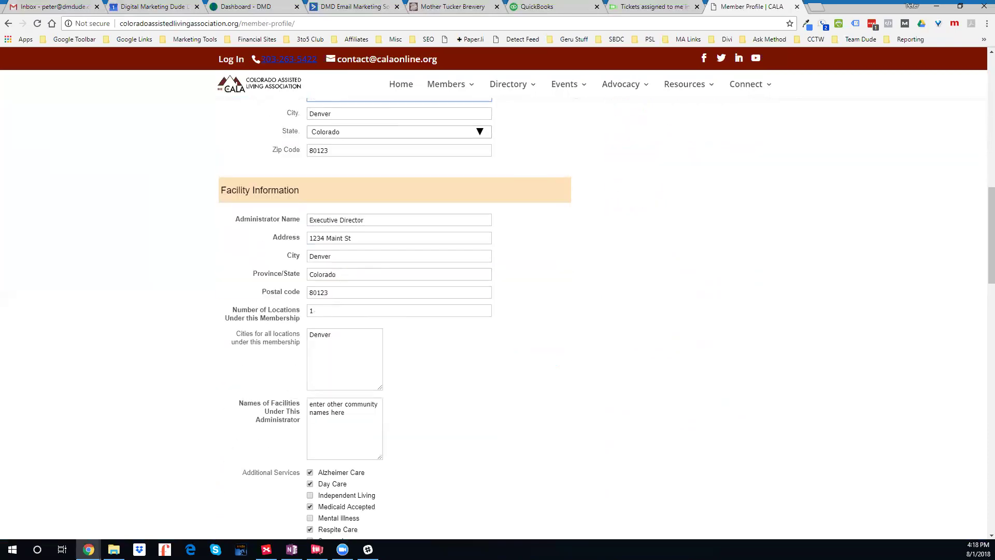
scroll(370, 337, down, 3)
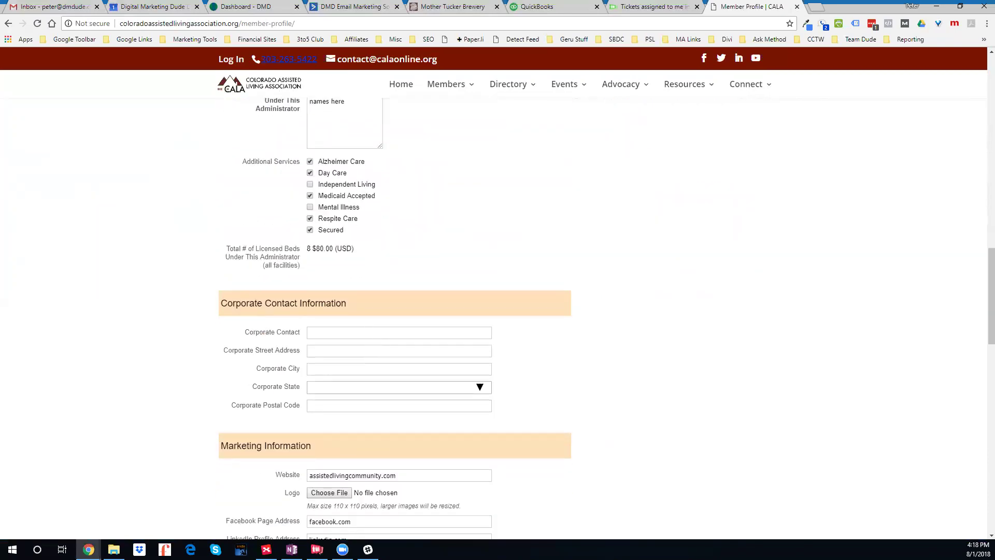
scroll(248, 344, down, 8)
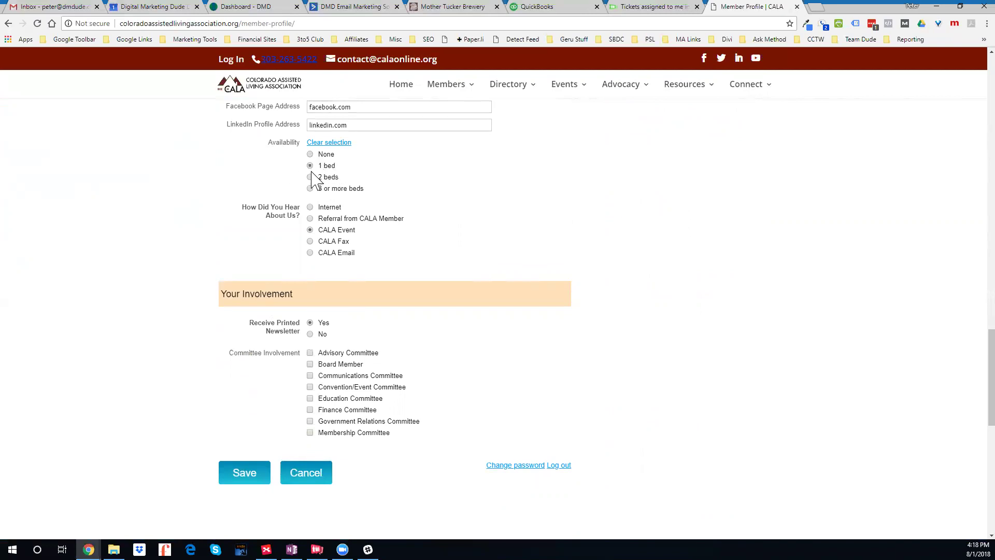
Select '2 beds' as the Availability option.
click(310, 188)
click(309, 177)
scroll(466, 327, up, 3)
scroll(467, 323, down, 5)
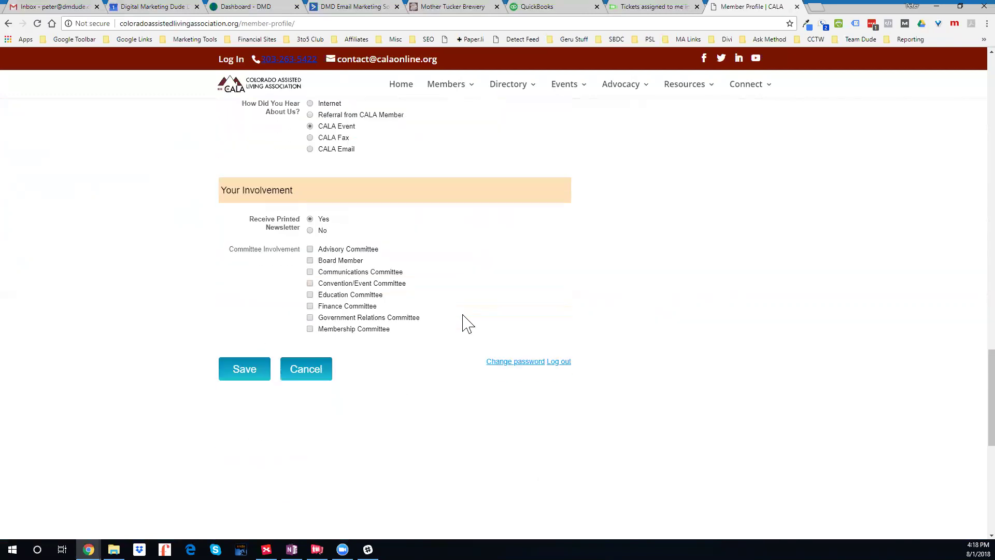
scroll(433, 369, up, 4)
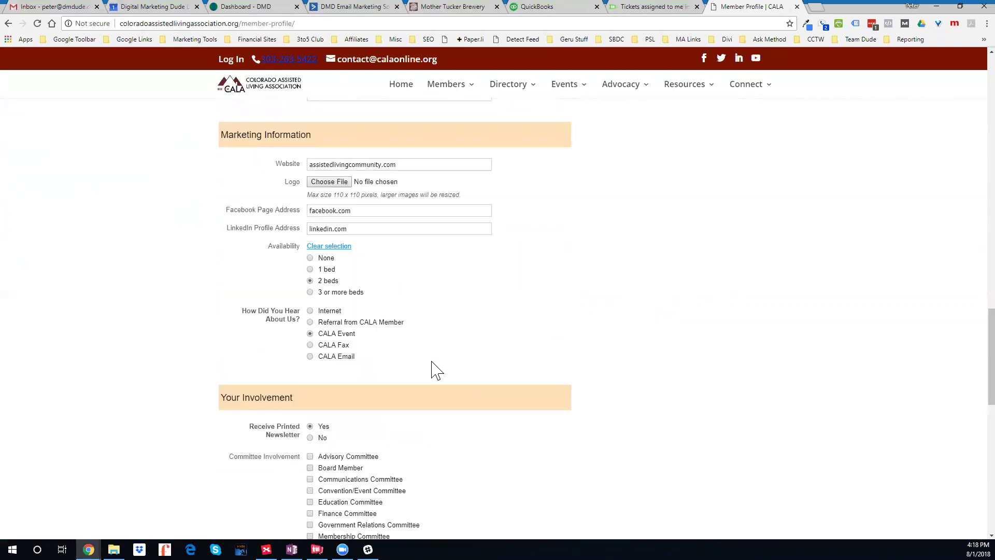
scroll(433, 369, down, 3)
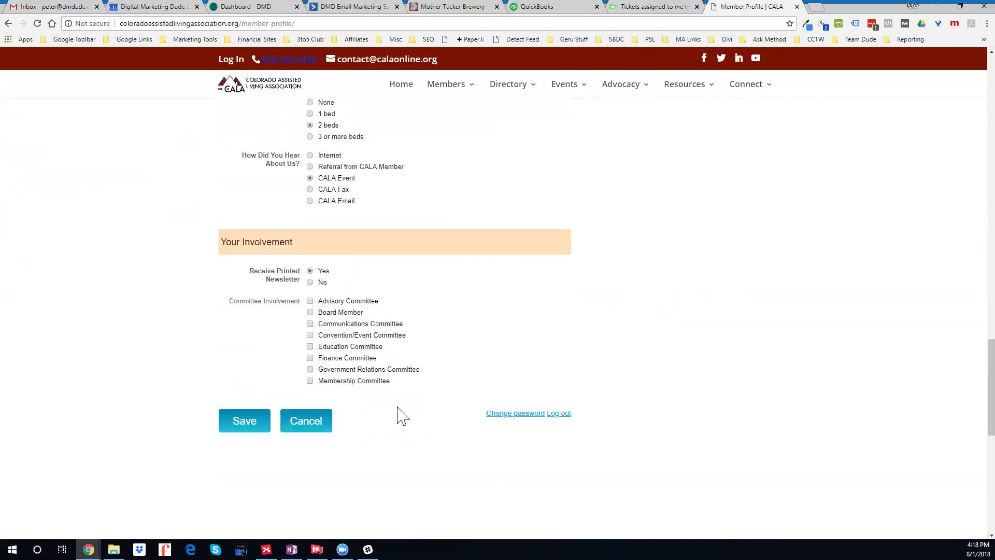
Save the profile, check that Availability reads 2 beds, and return to the top of the page.
click(232, 420)
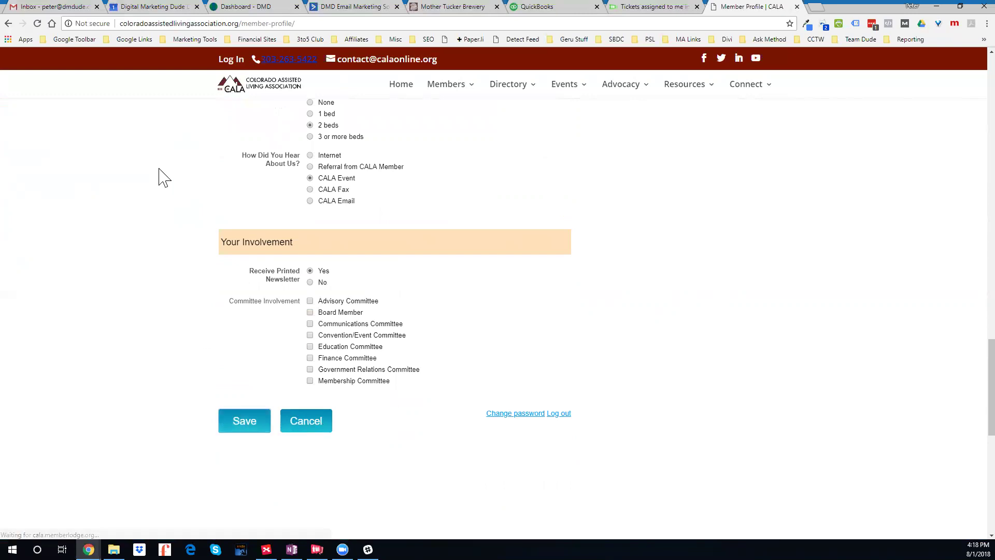
scroll(395, 233, up, 3)
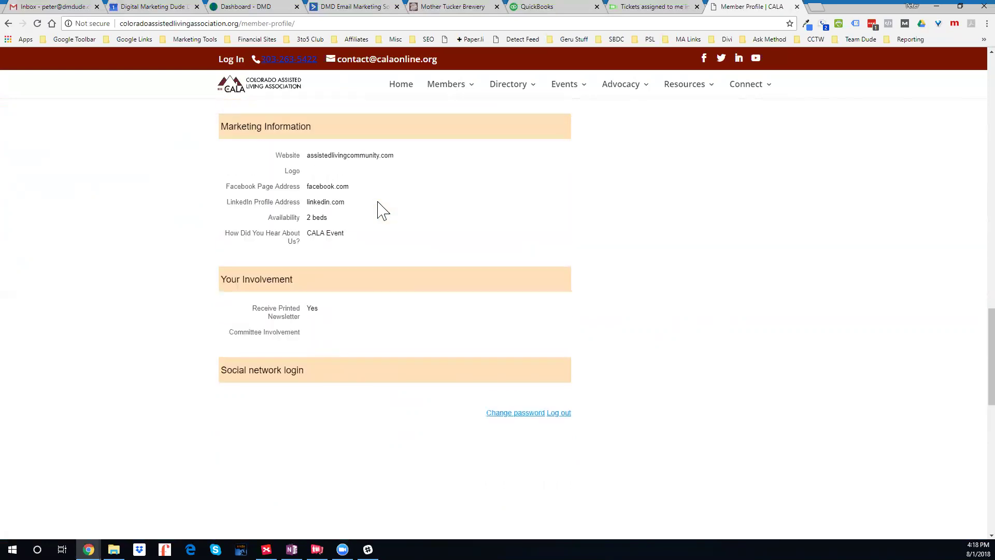
scroll(379, 246, up, 2)
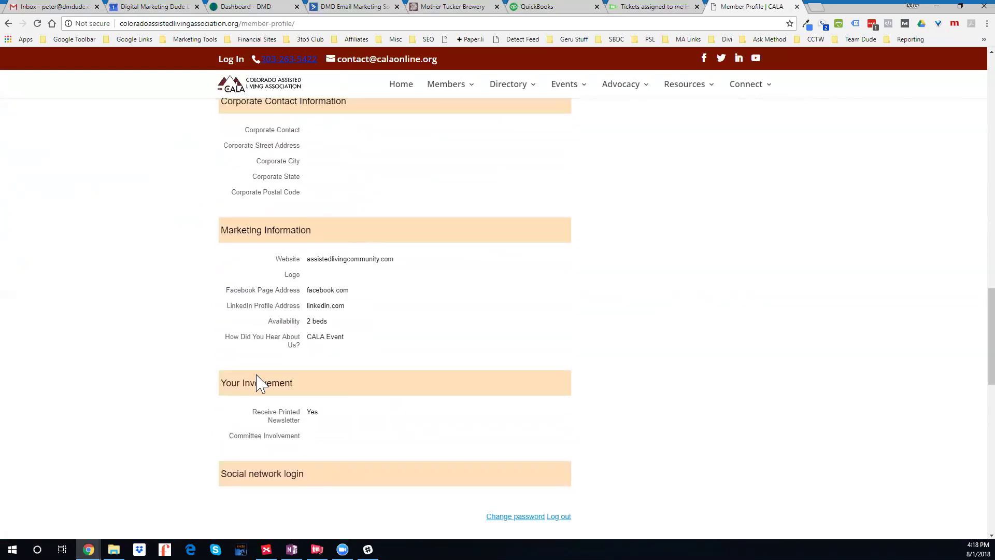
scroll(247, 384, up, 3)
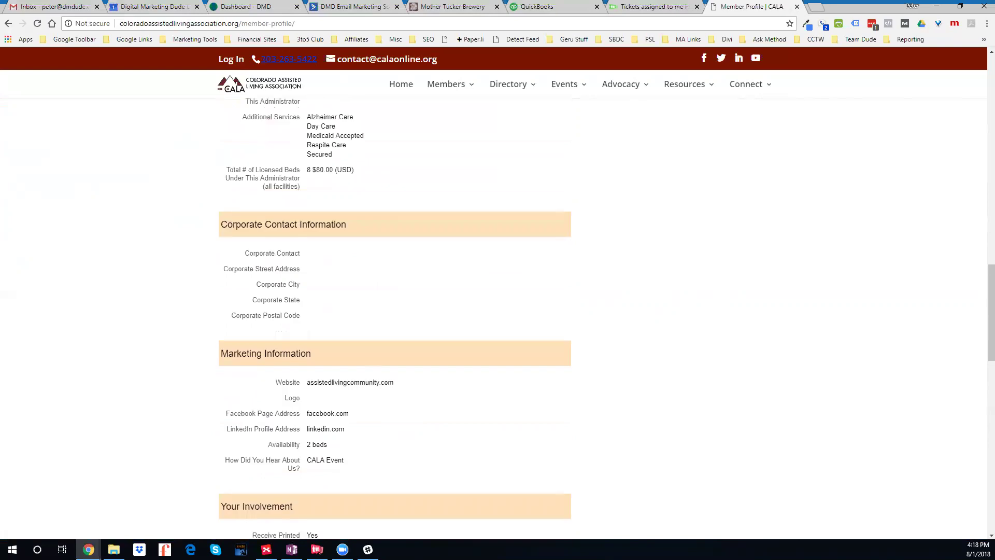
scroll(309, 348, up, 4)
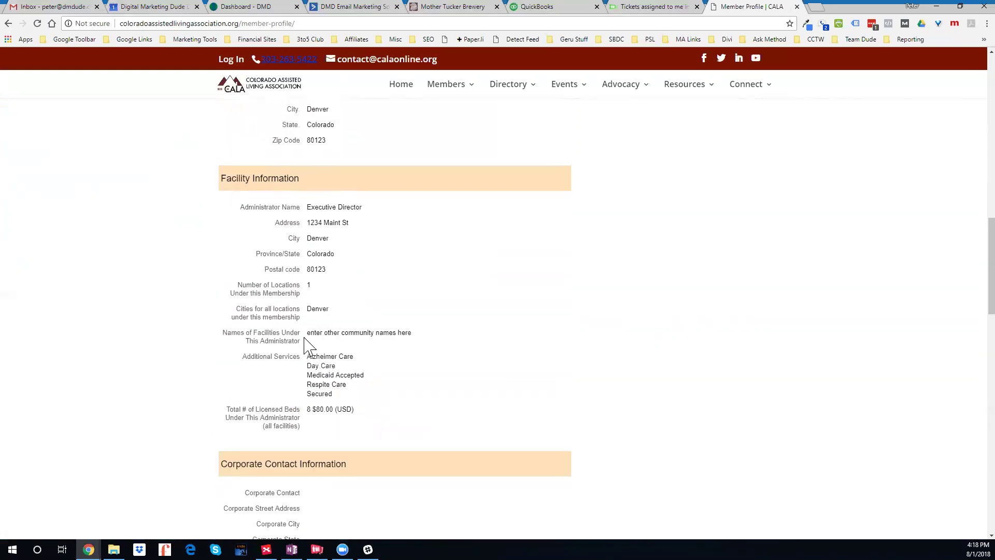
scroll(293, 340, up, 12)
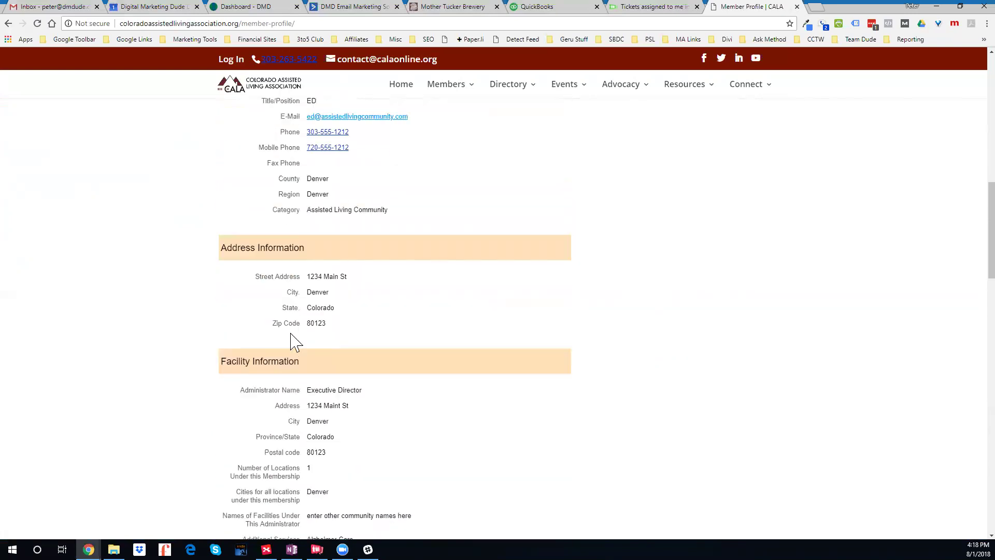
scroll(306, 311, up, 5)
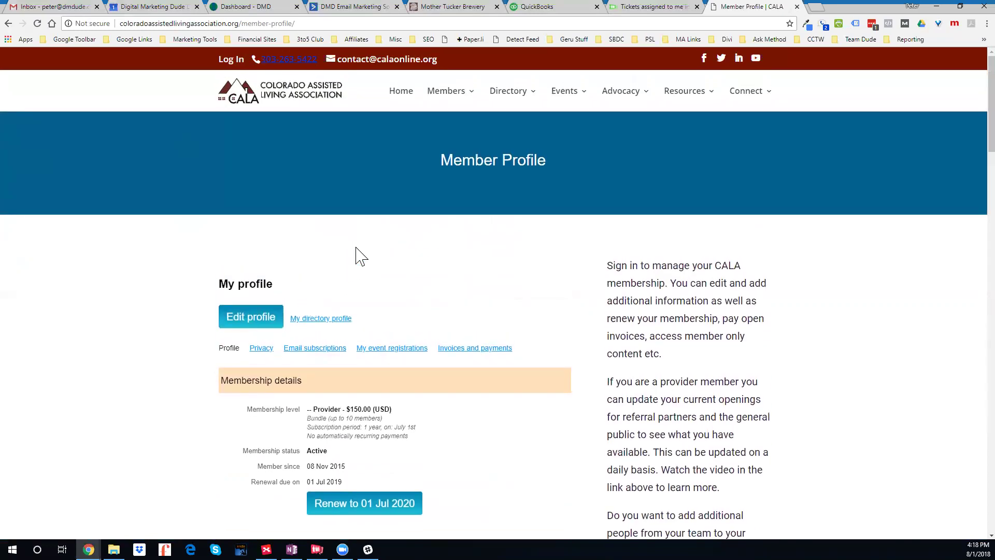